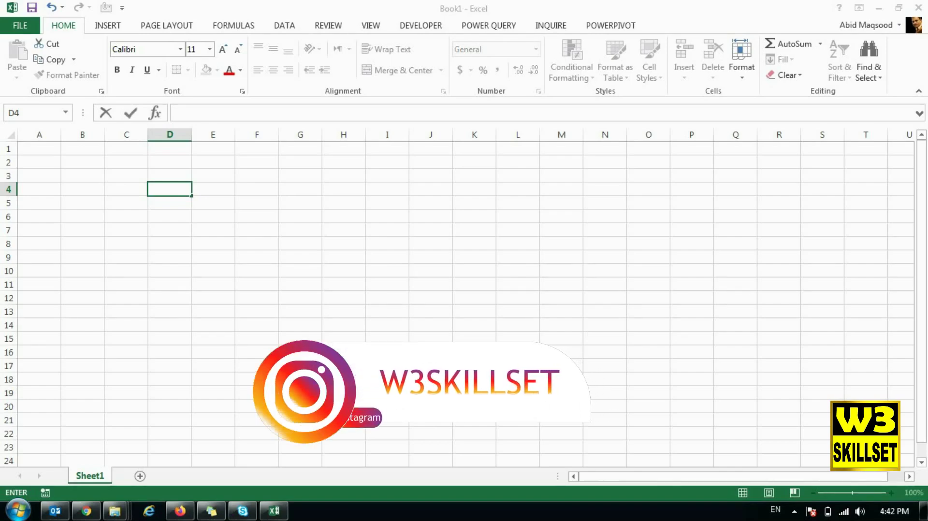
# Enter a first name, a surname, Lahore and Pakistan across cells B3 to E3
pyautogui.click(125, 175)
pyautogui.click(82, 175)
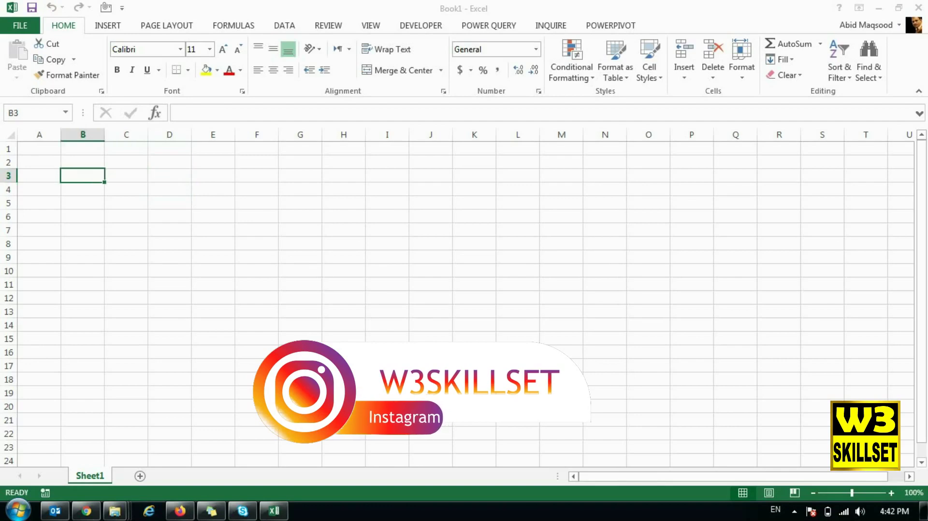
pyautogui.write('Abid')
pyautogui.press('Tab')
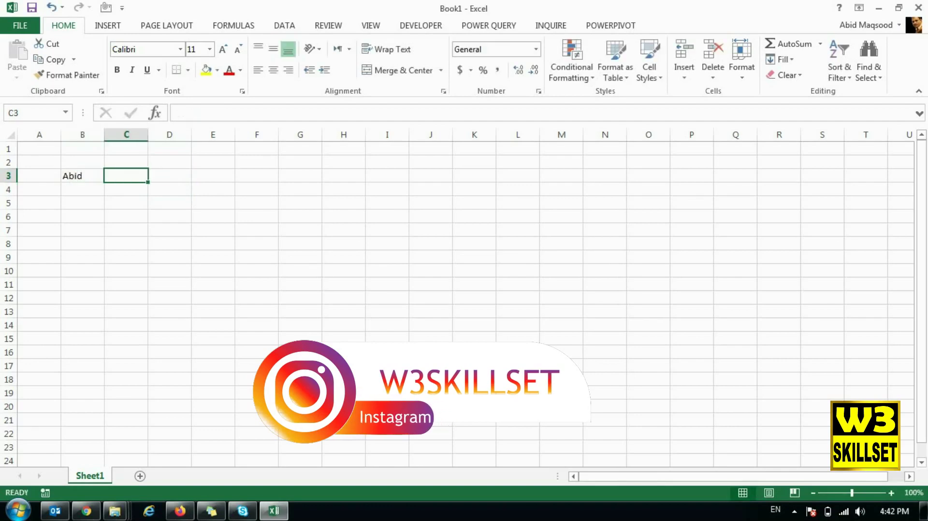
pyautogui.write('Maqsood')
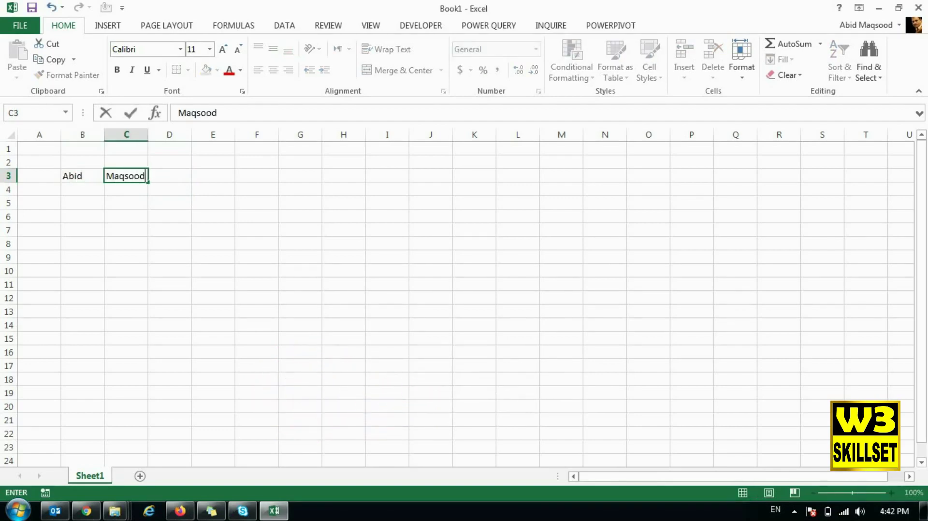
pyautogui.press('Tab')
pyautogui.write('Lahore')
pyautogui.press('Tab')
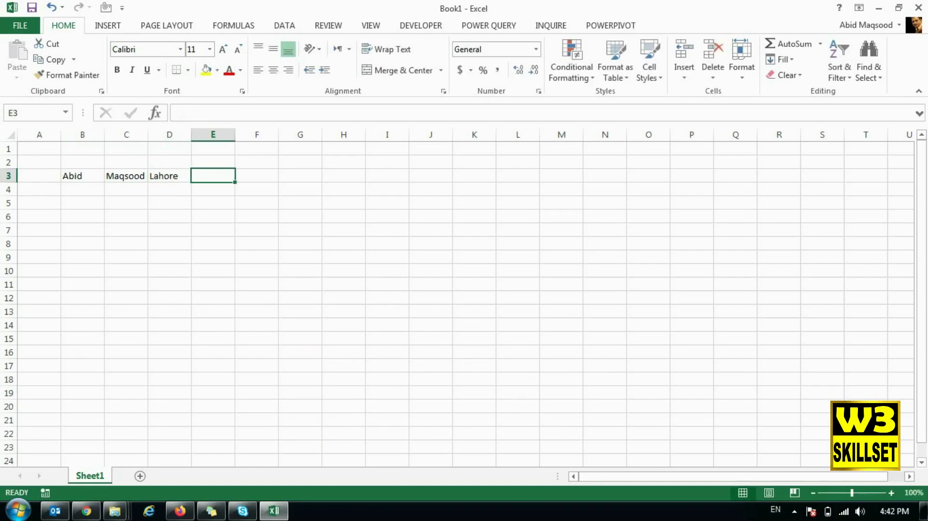
pyautogui.write('Pakis')
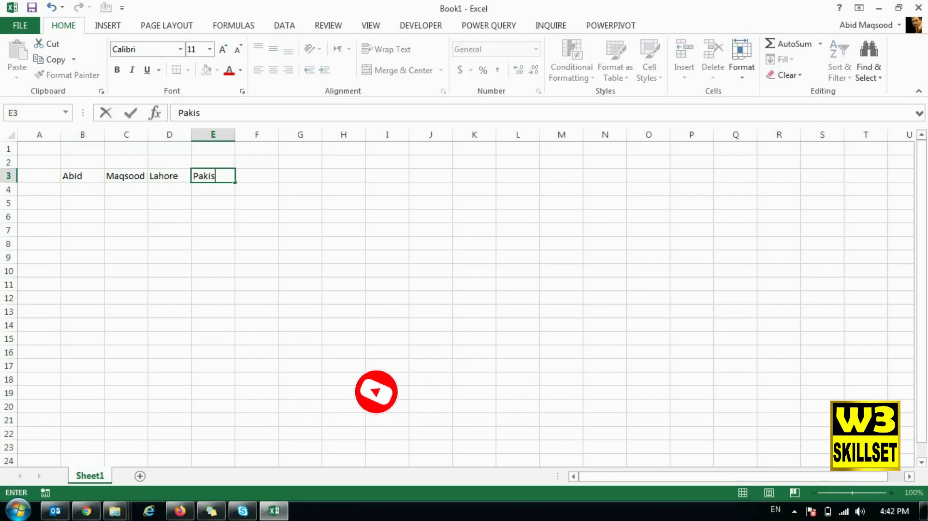
pyautogui.write('tan')
pyautogui.press('Tab')
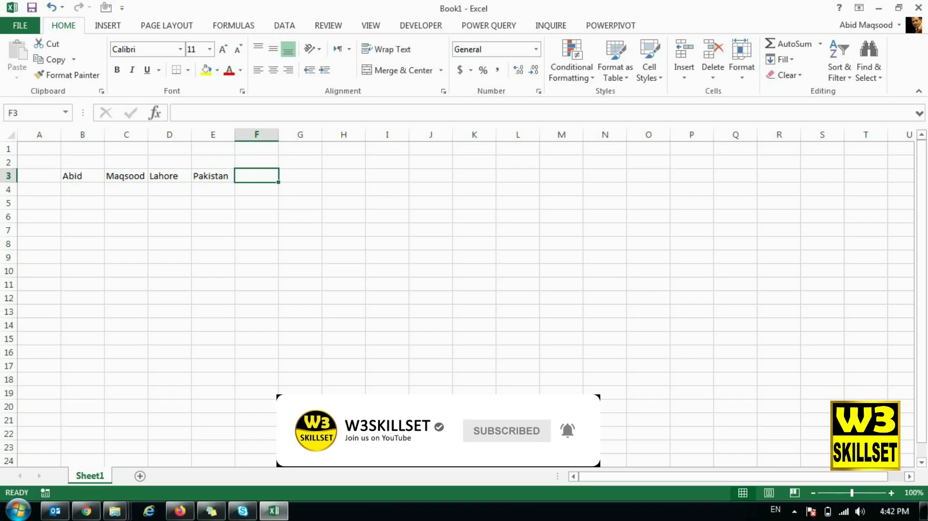
# Enter =CONCATENATE(B3,C3,D3,E3) in cell F3
pyautogui.write('=con')
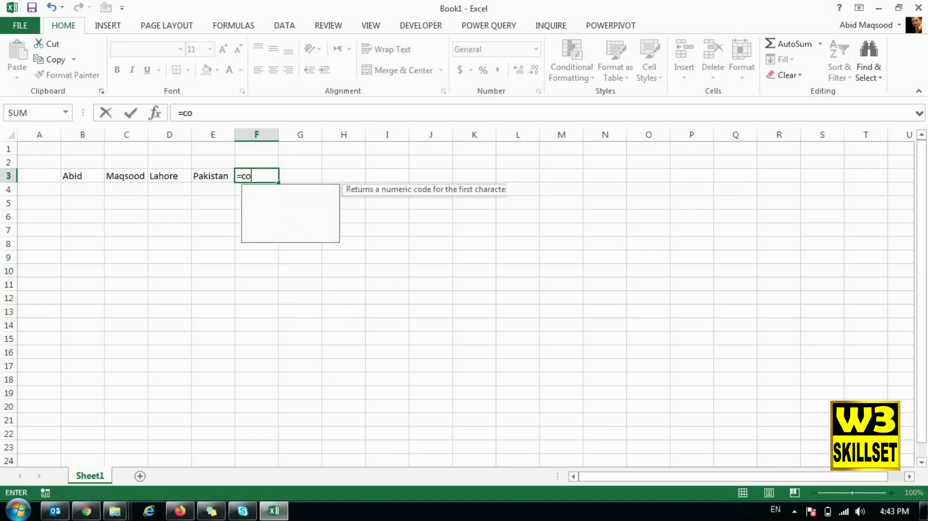
pyautogui.press('Tab')
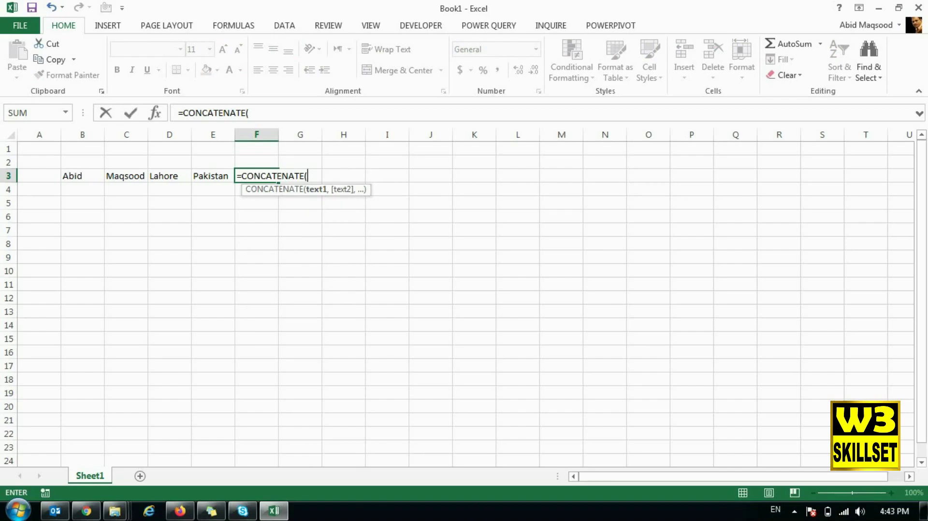
pyautogui.click(83, 175)
pyautogui.write(',c3,')
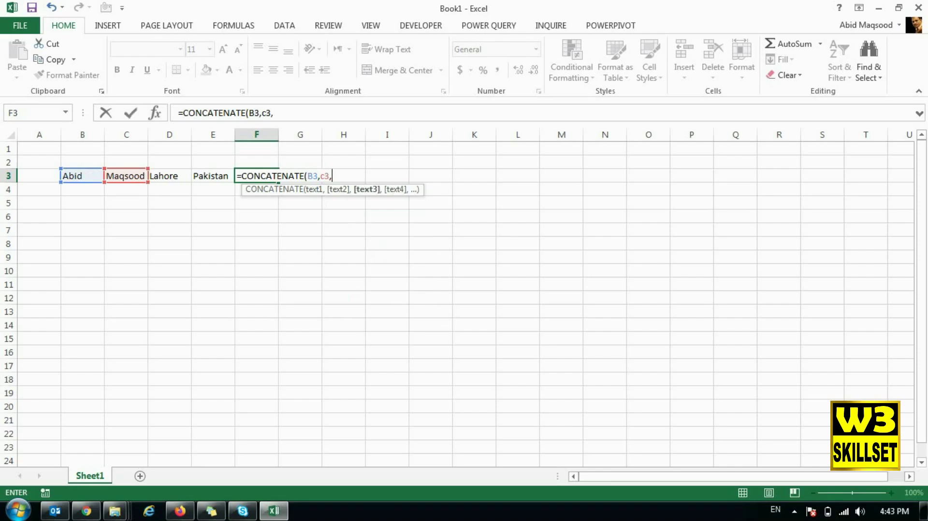
pyautogui.write('d3,')
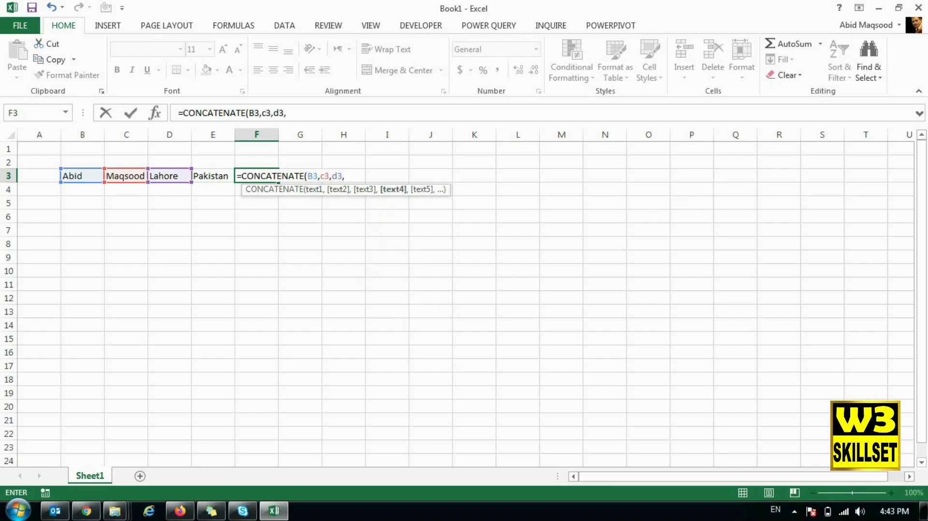
pyautogui.write('e')
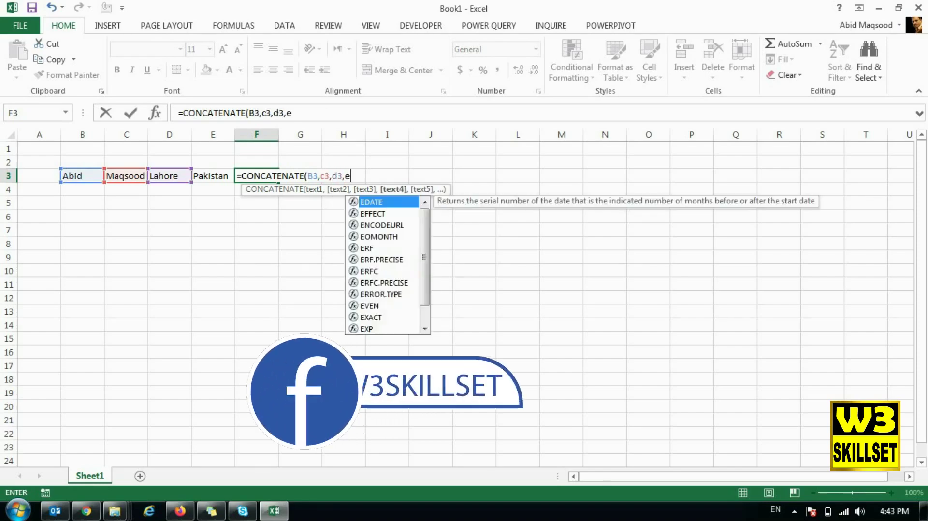
pyautogui.write('3)')
pyautogui.press('Return')
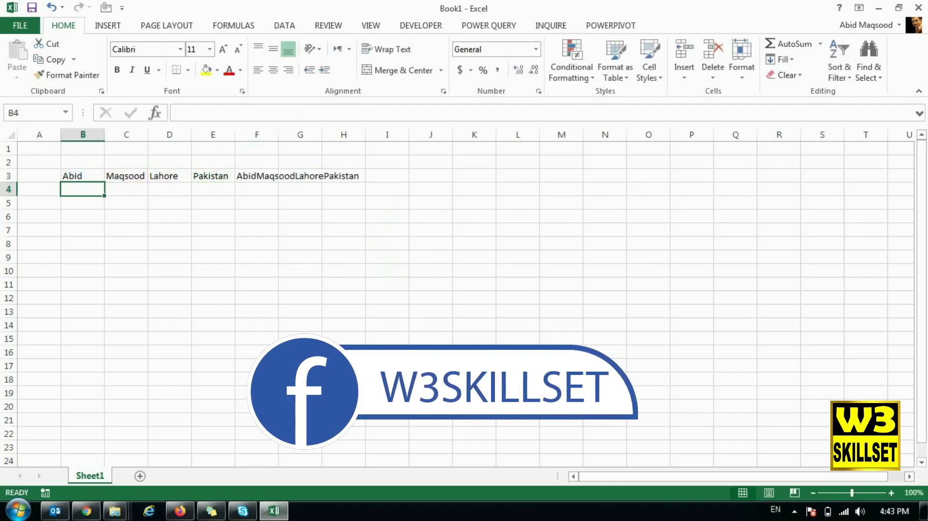
# Autofit column F to the joined text and begin editing F3's formula after B3
pyautogui.doubleClick(279, 134)
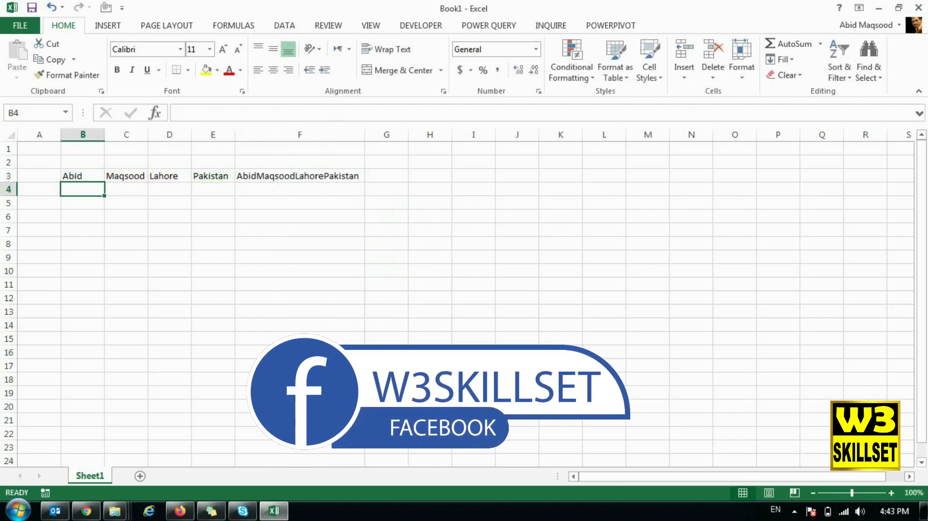
pyautogui.click(300, 176)
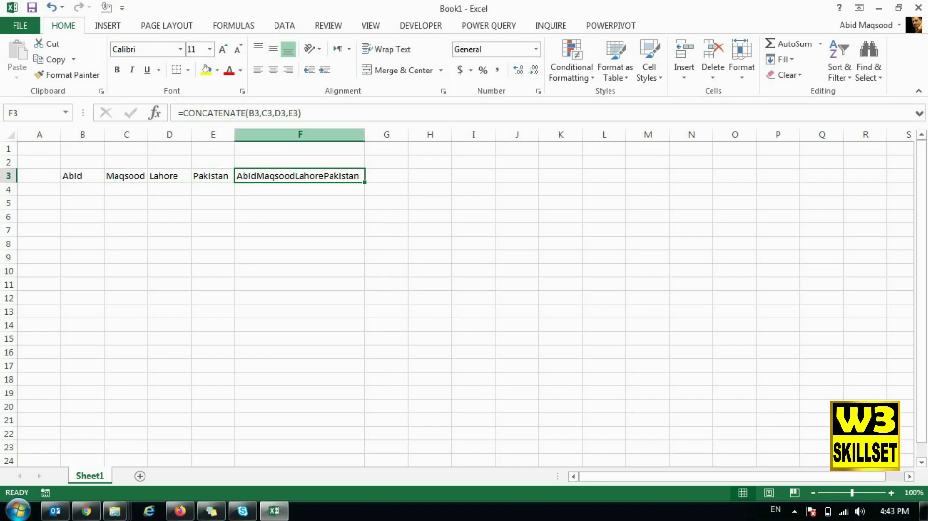
pyautogui.click(261, 113)
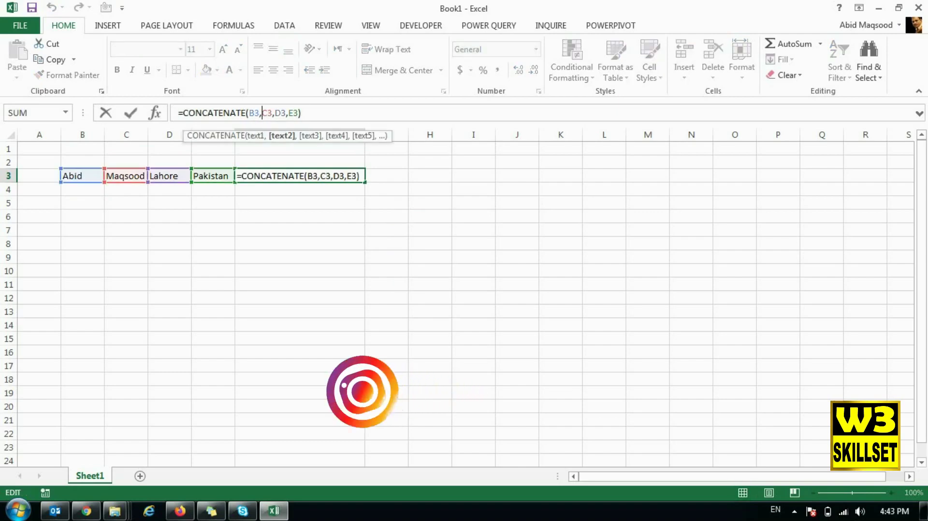
# Add " " separators so F3 reads =CONCATENATE(B3," ",C3," ",D3," ",E3)
pyautogui.write('" ')
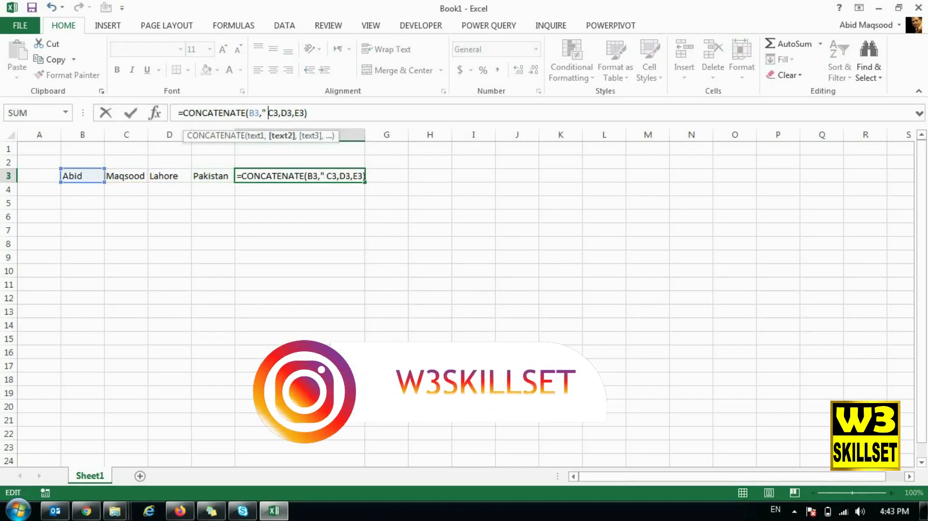
pyautogui.write('"')
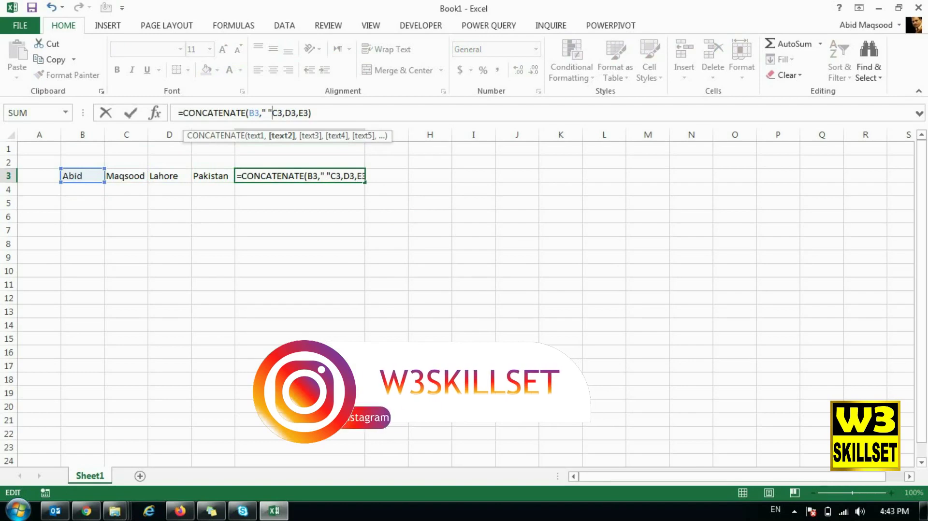
pyautogui.write(',')
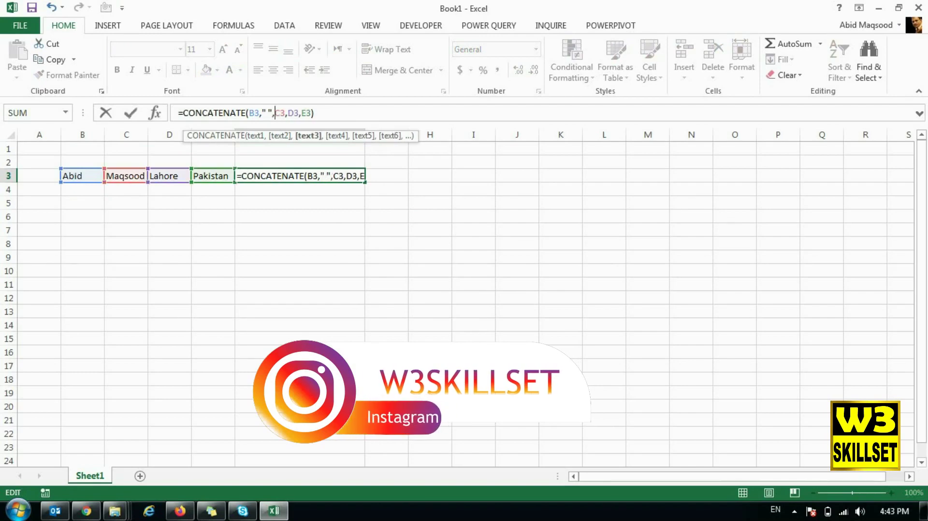
pyautogui.hotkey('shift', 'Left')
pyautogui.hotkey('shift', 'Left')
pyautogui.hotkey('shift', 'Left')
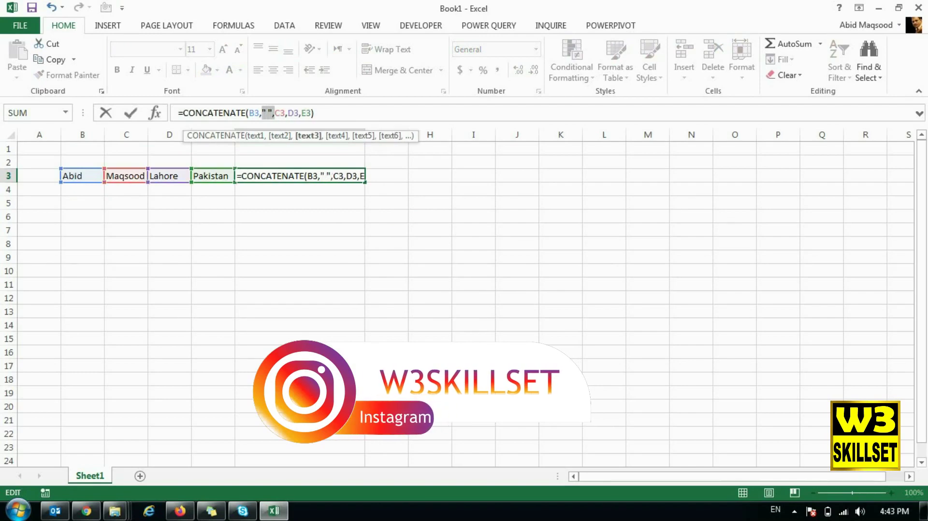
pyautogui.hotkey('shift', 'Left')
pyautogui.click(287, 112)
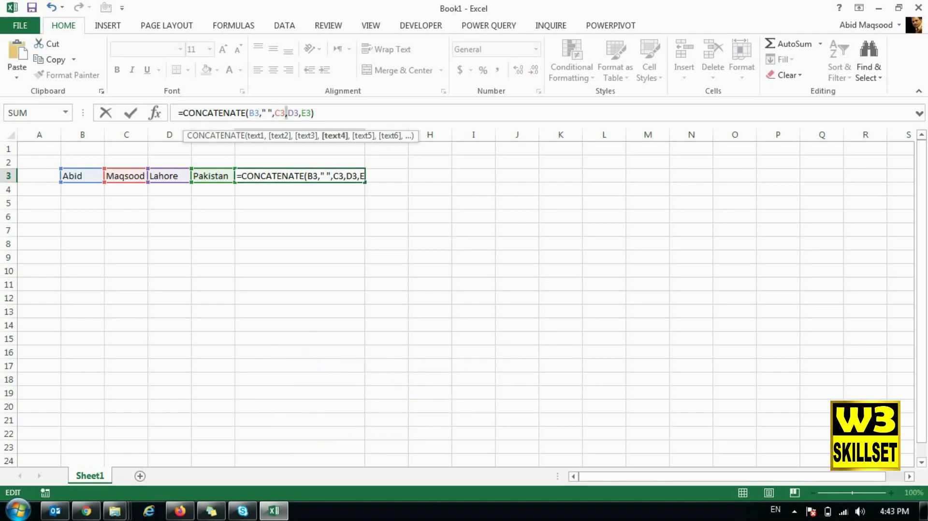
pyautogui.hotkey('ctrl', 'v')
pyautogui.click(315, 113)
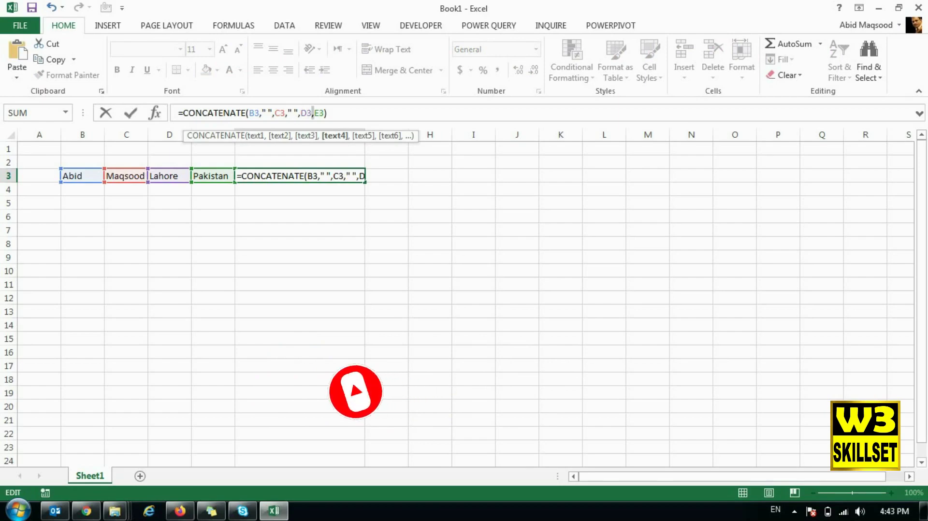
pyautogui.hotkey('ctrl', 'v')
pyautogui.press('Return')
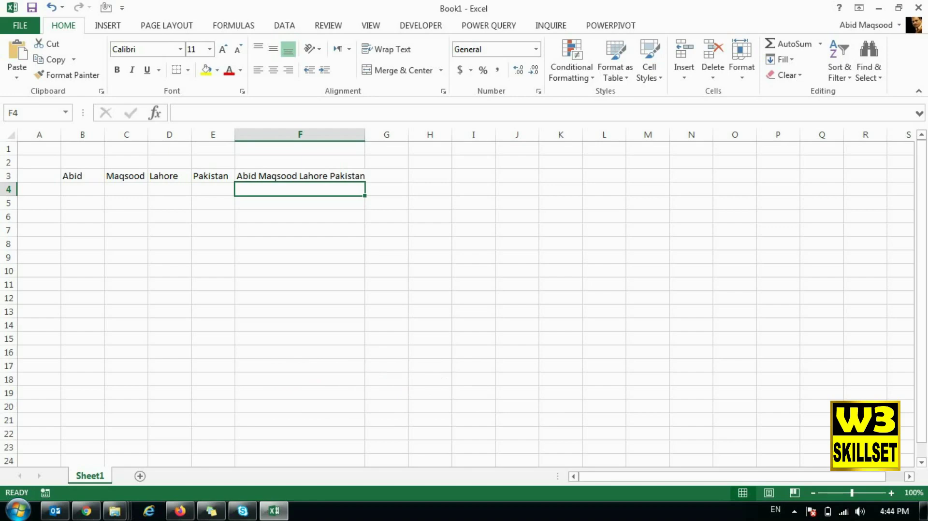
# In F5, build an ampersand formula joining B3, C3, D3 and E3 with " " separators
pyautogui.click(300, 203)
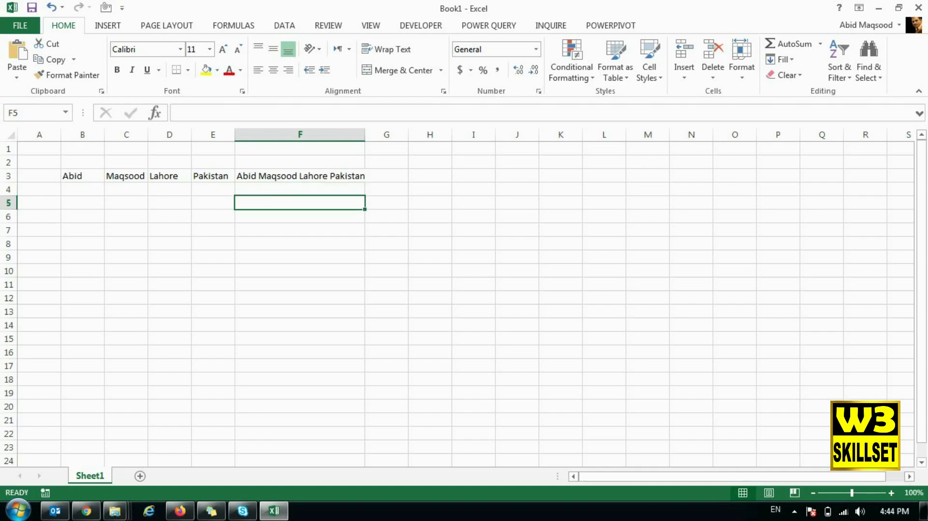
pyautogui.write('=')
pyautogui.click(83, 176)
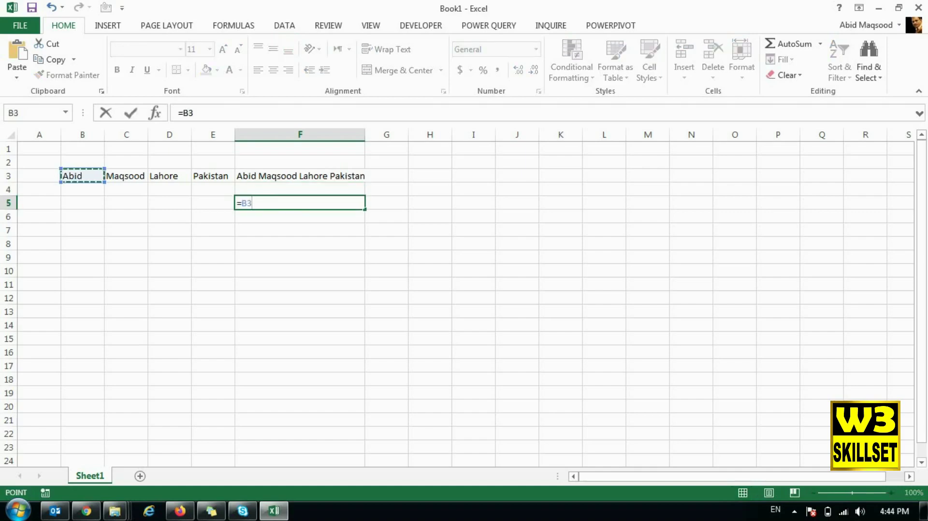
pyautogui.write('&" "&')
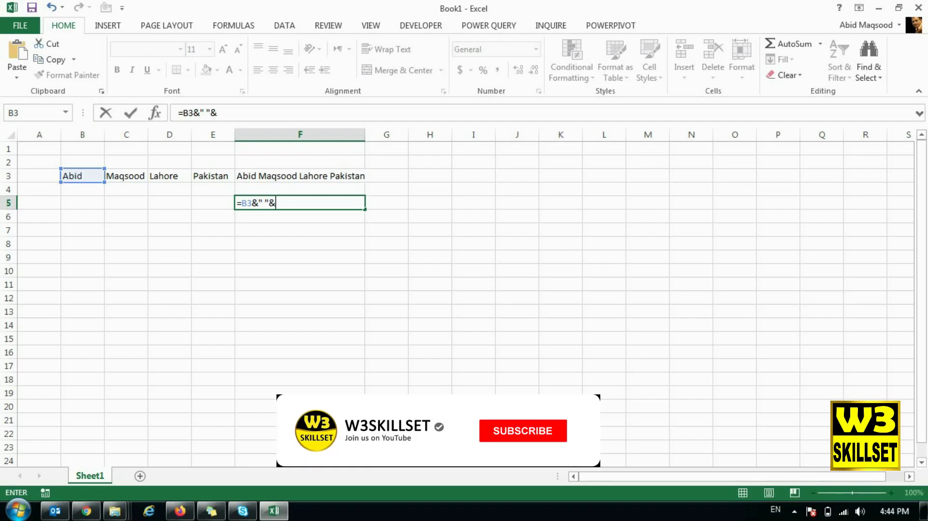
pyautogui.moveTo(193, 113); pyautogui.dragTo(218, 113)
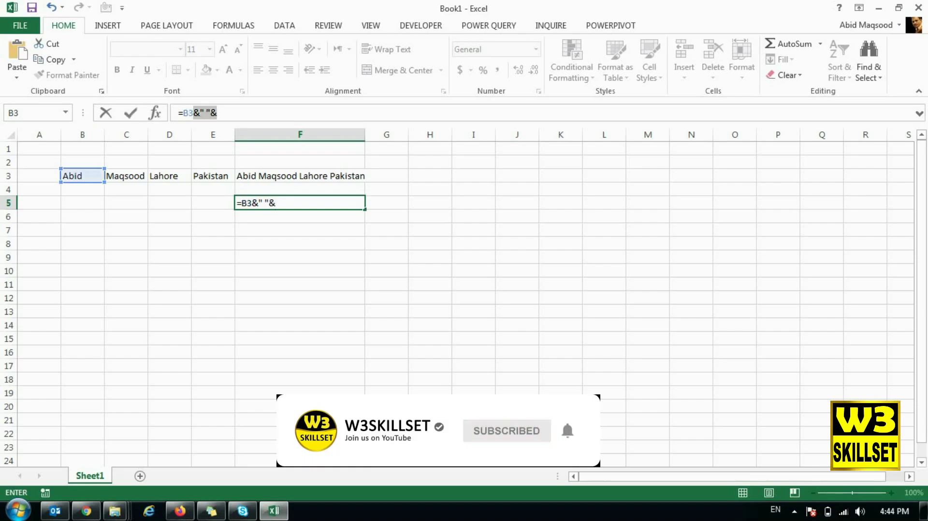
pyautogui.click(218, 112)
pyautogui.click(126, 176)
pyautogui.write('&" "&')
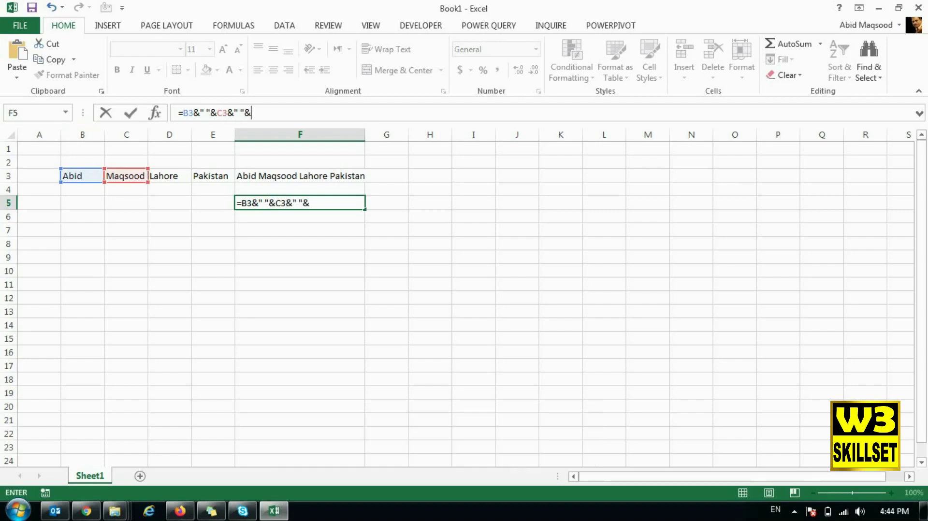
pyautogui.click(169, 176)
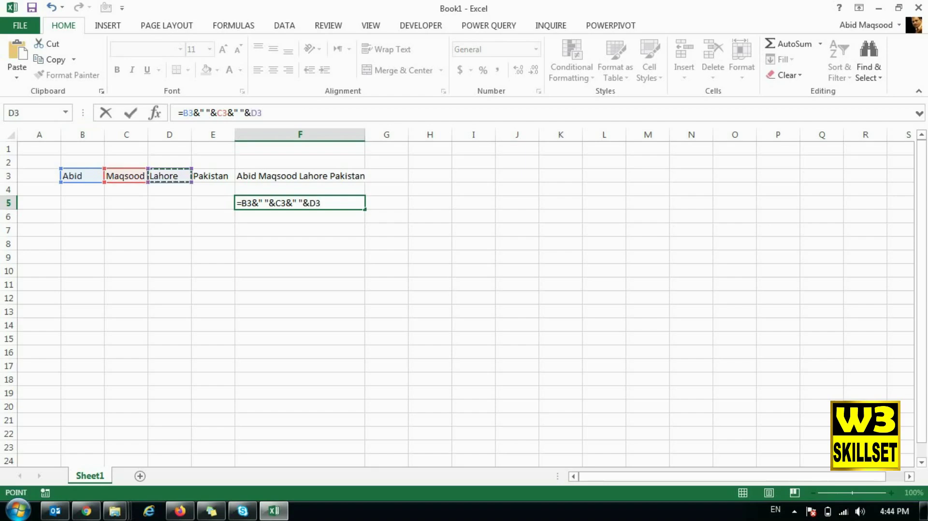
pyautogui.write('&" "&')
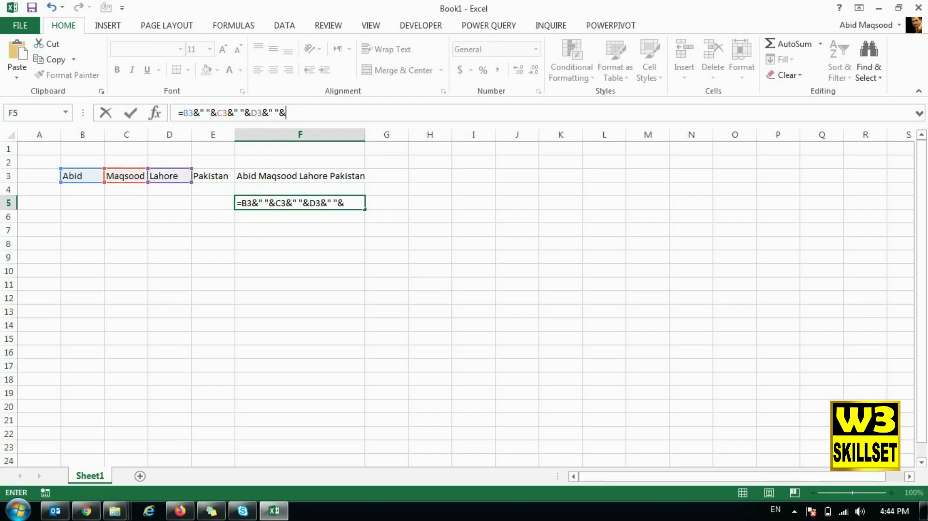
pyautogui.click(213, 176)
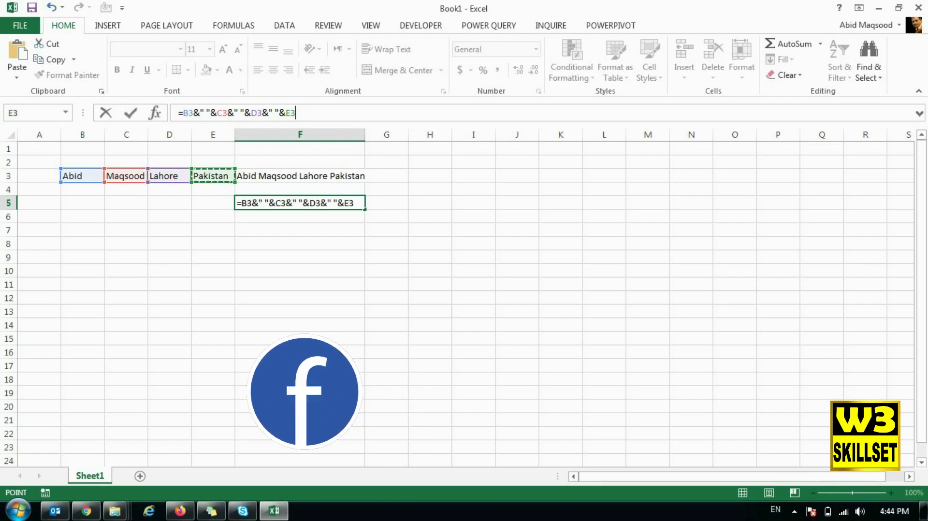
# Replace the separator before E3 with a hyphen, commit, and widen column F slightly
pyautogui.click(275, 112)
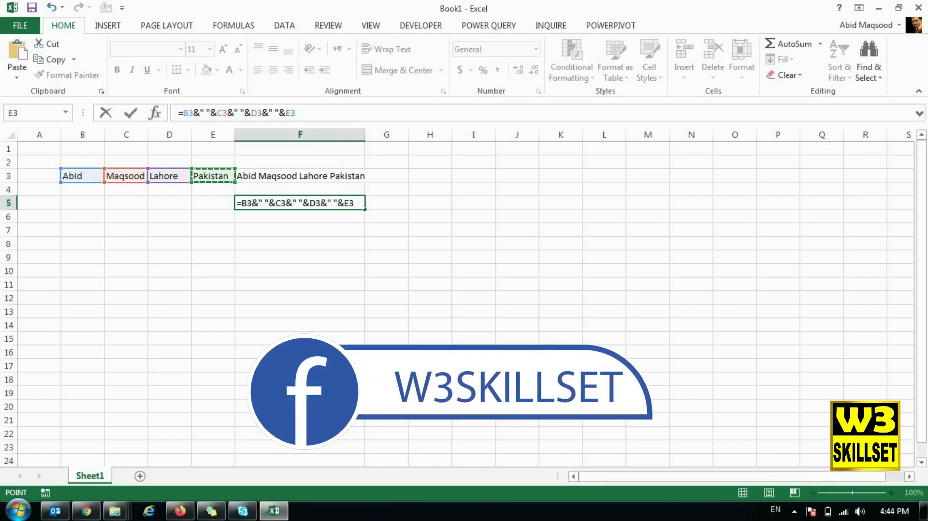
pyautogui.press('BackSpace')
pyautogui.write('-')
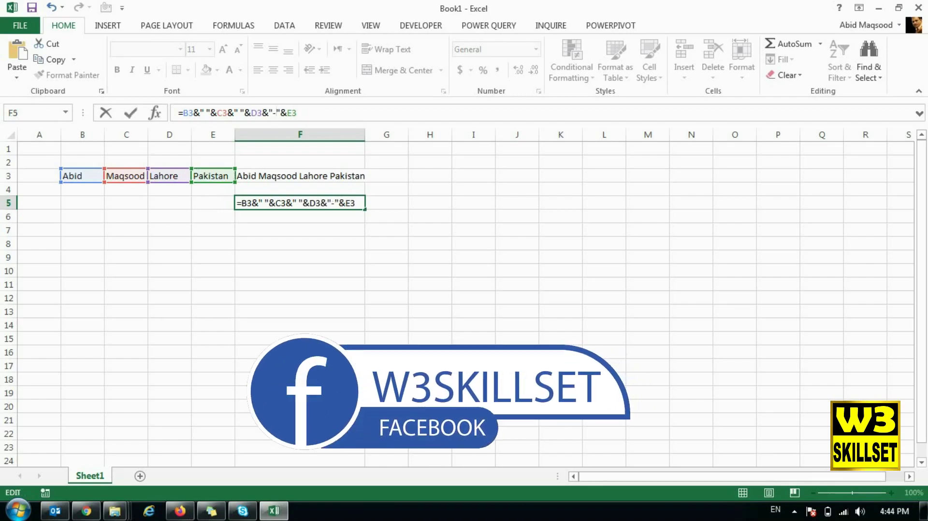
pyautogui.press('Return')
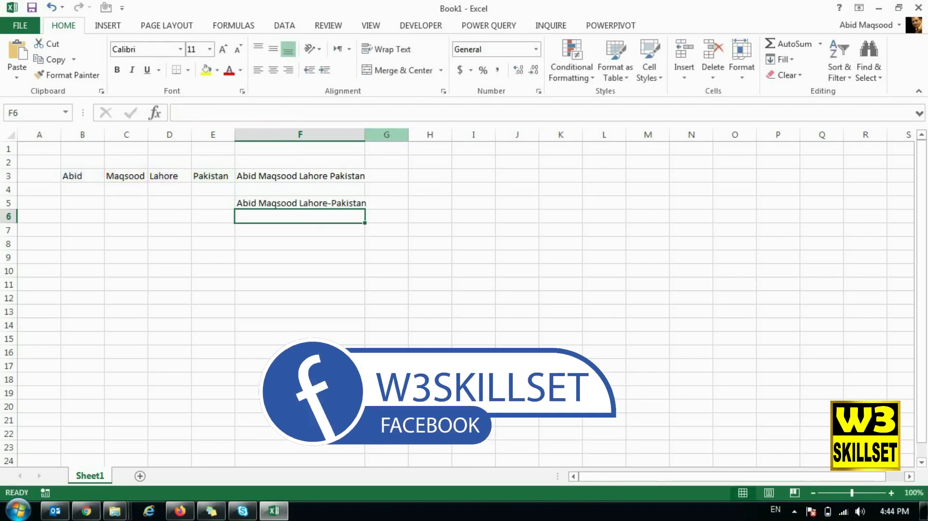
pyautogui.moveTo(365, 135); pyautogui.dragTo(372, 135)
pyautogui.click(300, 203)
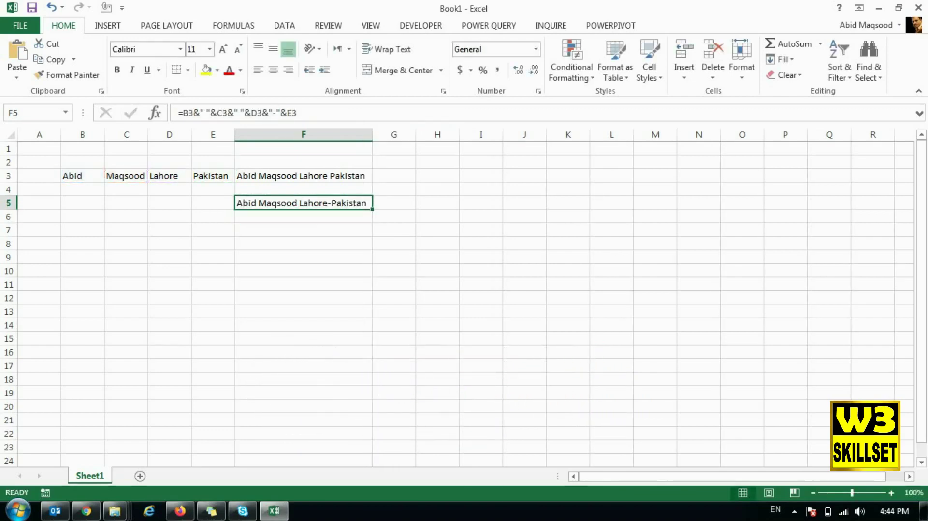
pyautogui.press('Up')
pyautogui.press('Up')
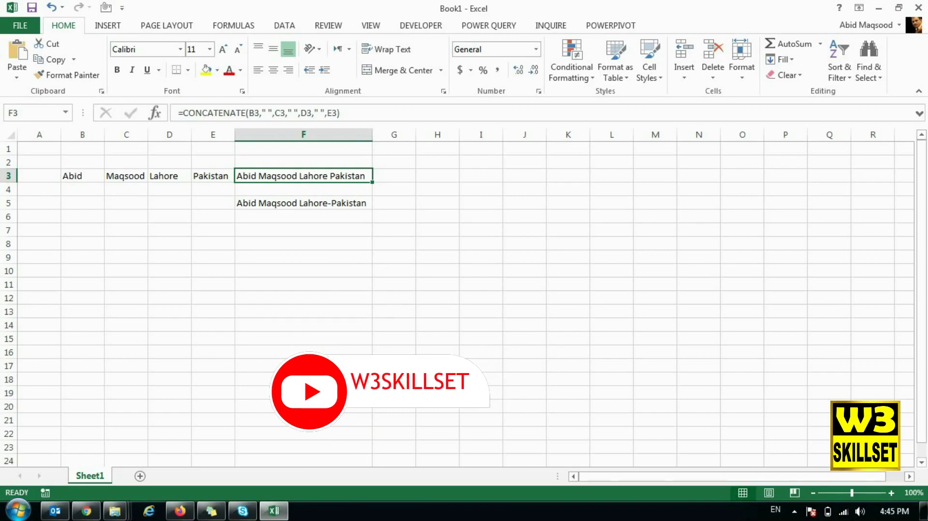
pyautogui.press('Down')
pyautogui.press('Down')
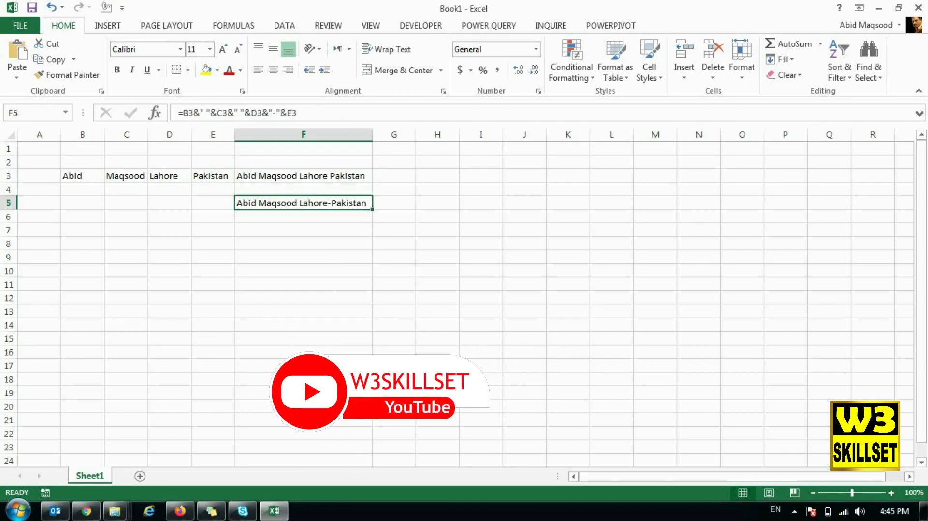